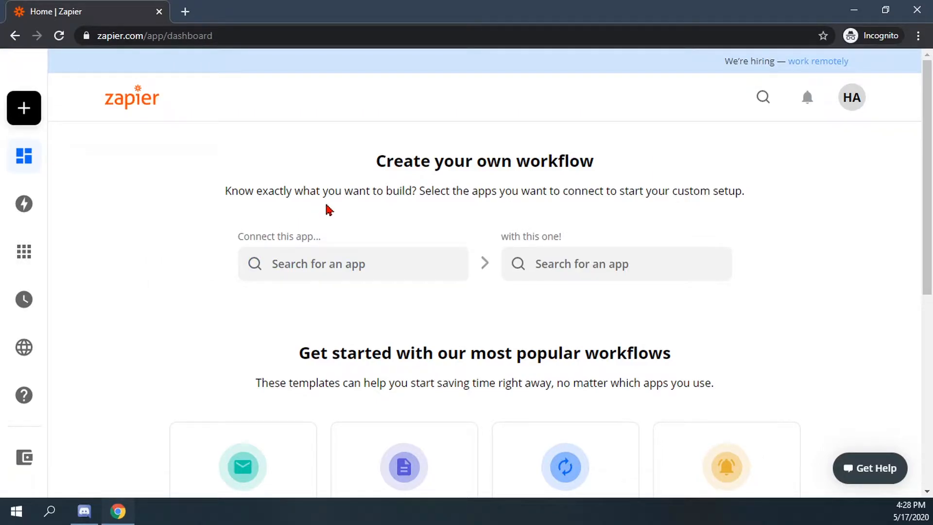
Look through the connected apps and the Zaps list, and return to the dashboard.
mouse_move(22, 205)
mouse_move(35, 241)
click(53, 256)
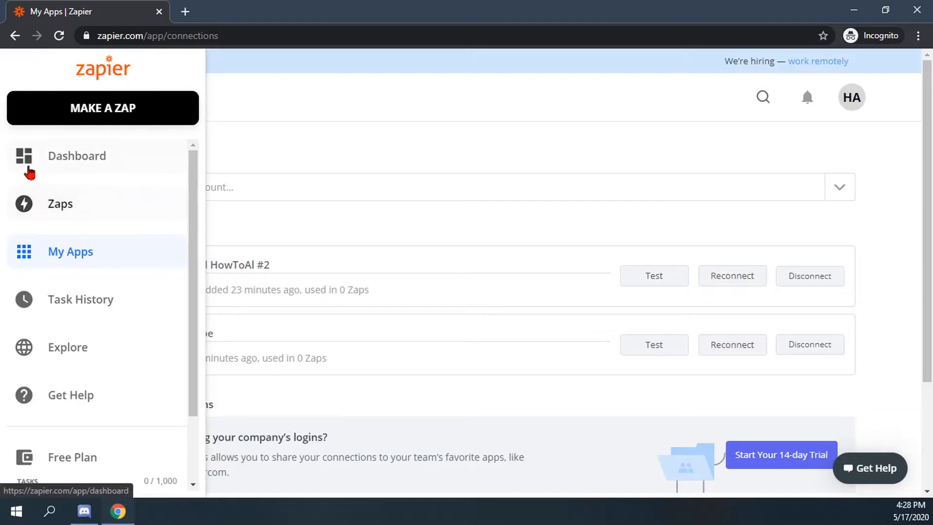
click(65, 206)
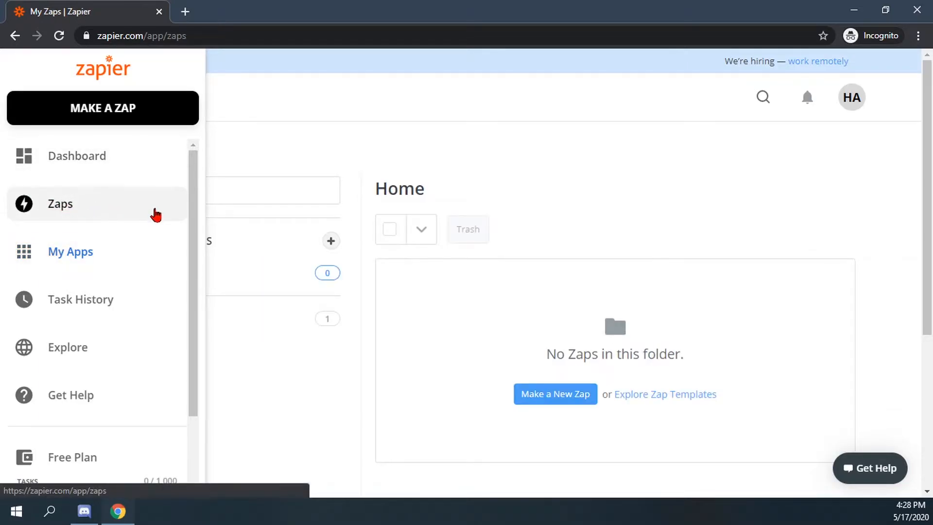
click(109, 171)
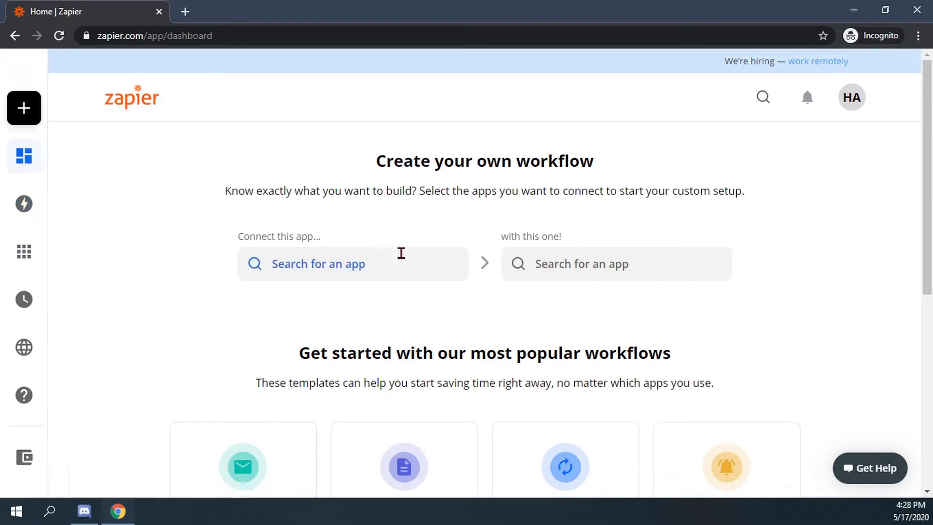
Choose YouTube as the source app and Discord as the app to connect it with for a custom workflow.
click(386, 266)
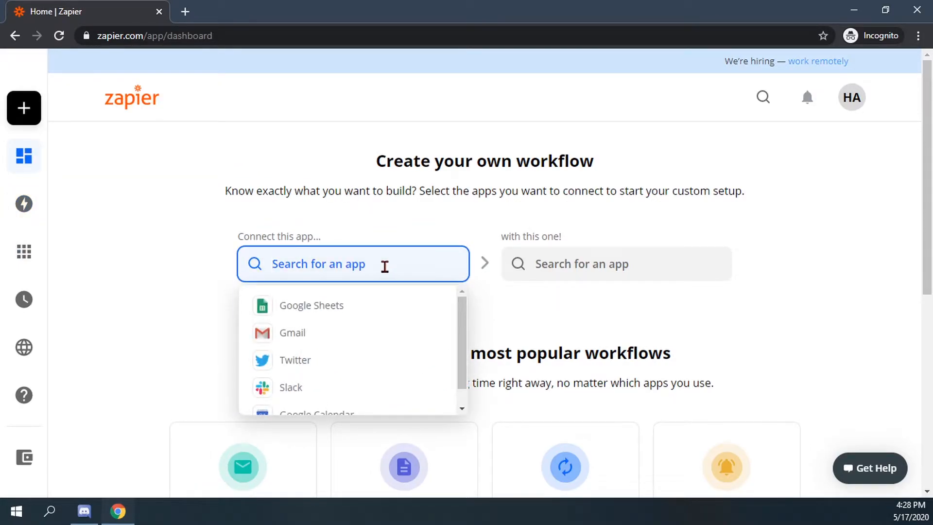
text(you)
click(327, 306)
click(573, 267)
text(dis)
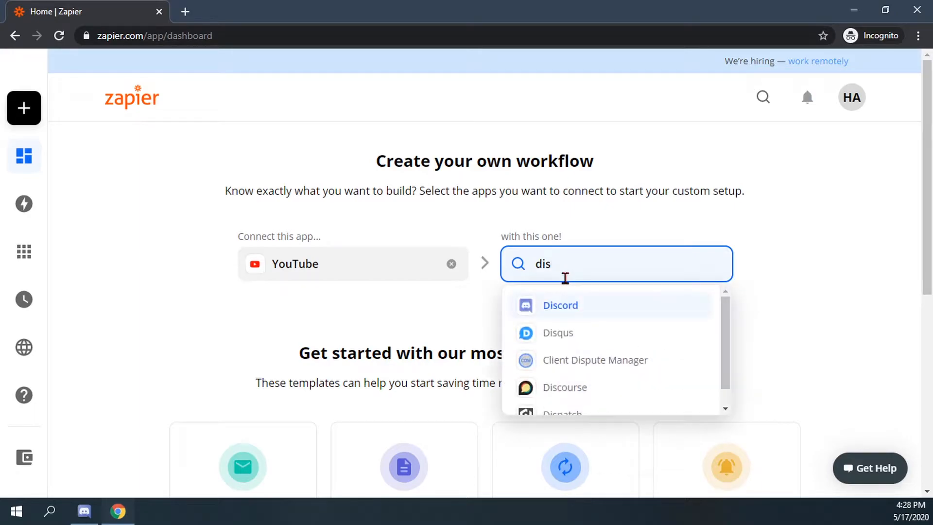
click(565, 315)
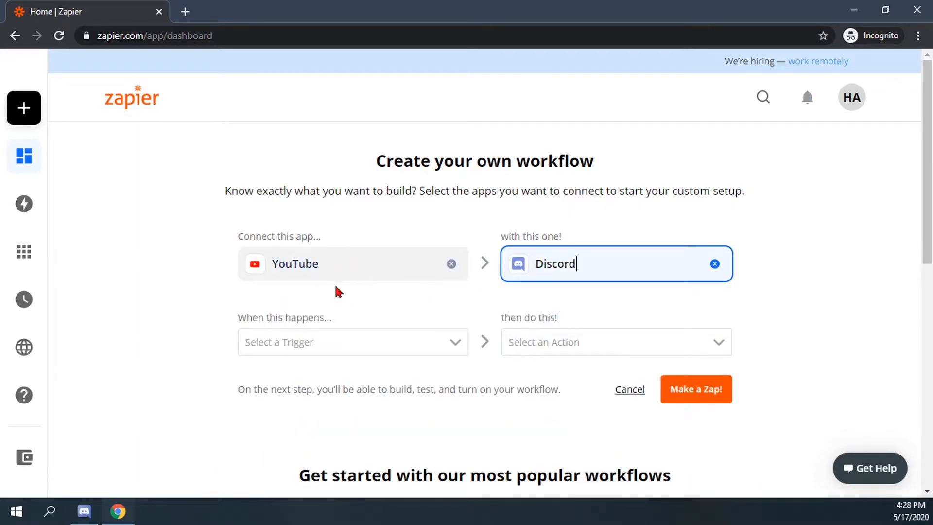
Set the trigger to New Video In Channel and the action to Send Channel Message, and start building the Zap.
click(446, 350)
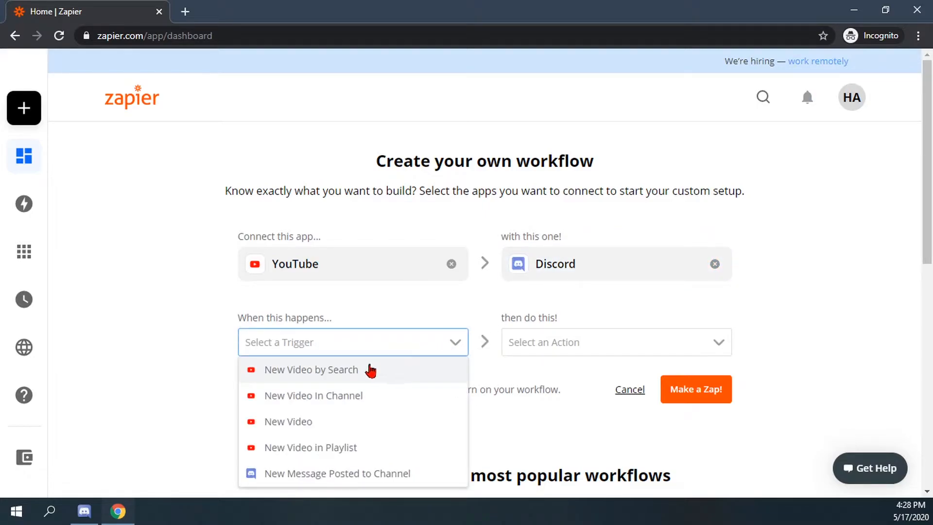
click(363, 396)
click(615, 344)
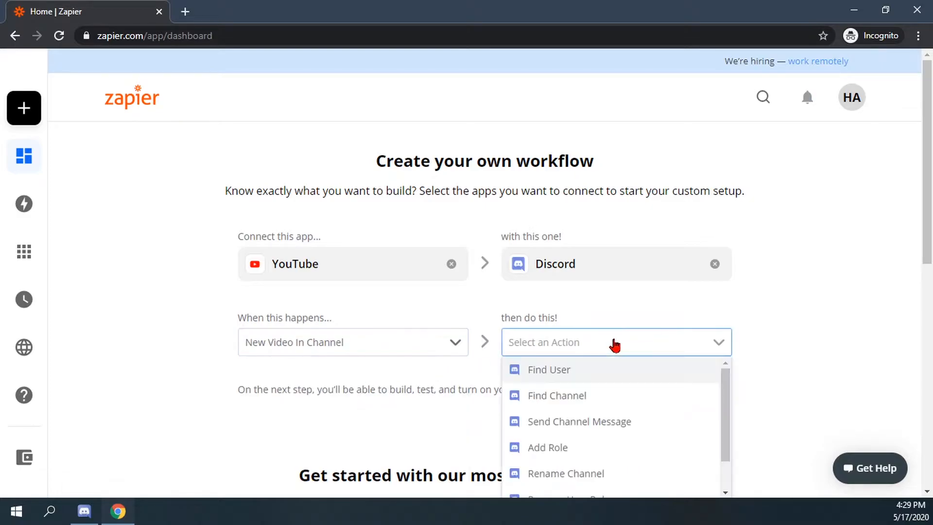
click(602, 422)
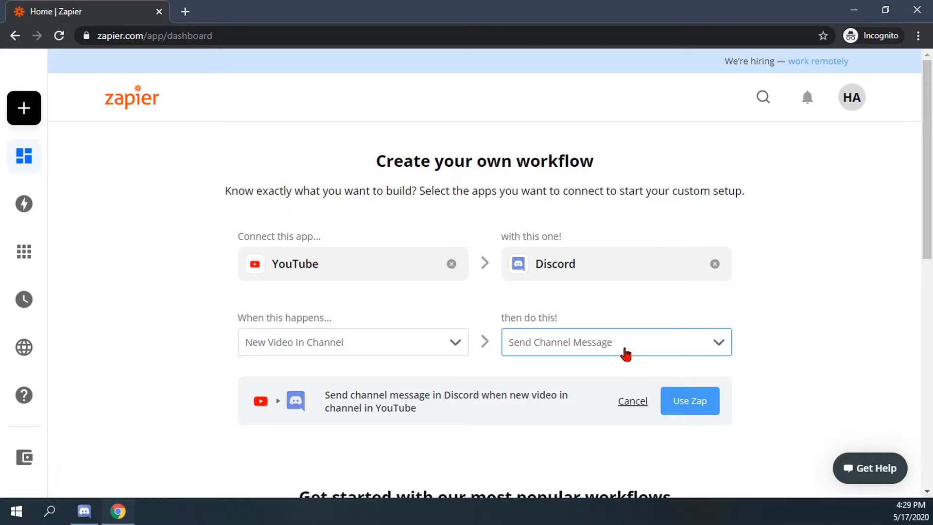
scroll(516, 409, down, 5)
scroll(578, 364, up, 3)
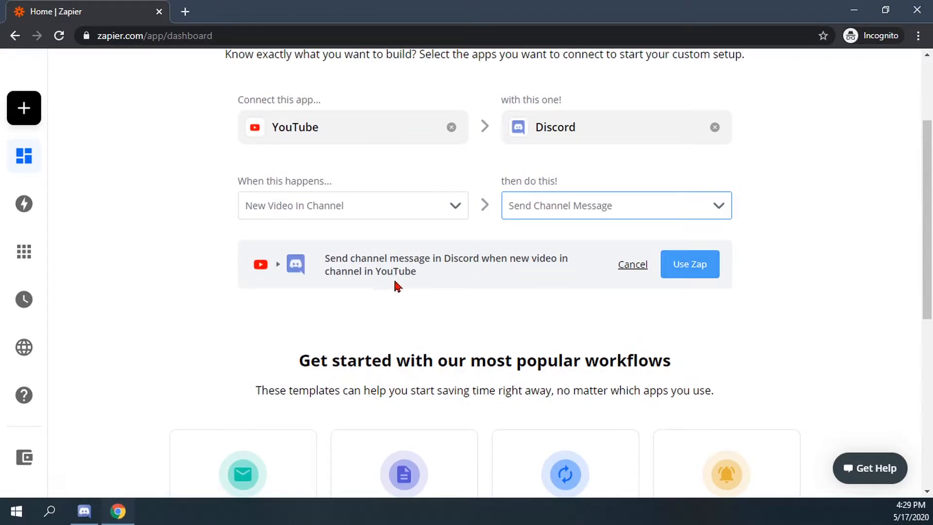
click(707, 280)
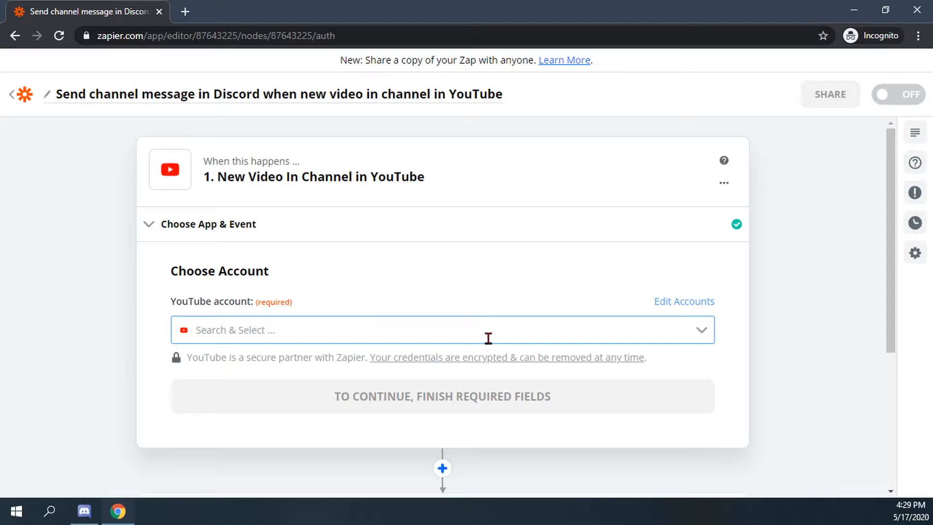
Select the existing YouTube account for the trigger and continue to its video settings.
click(700, 333)
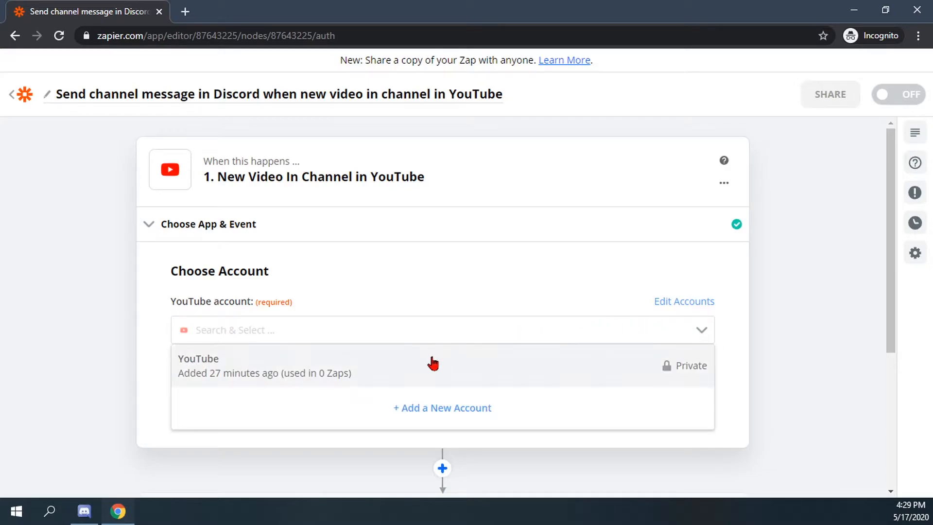
click(403, 371)
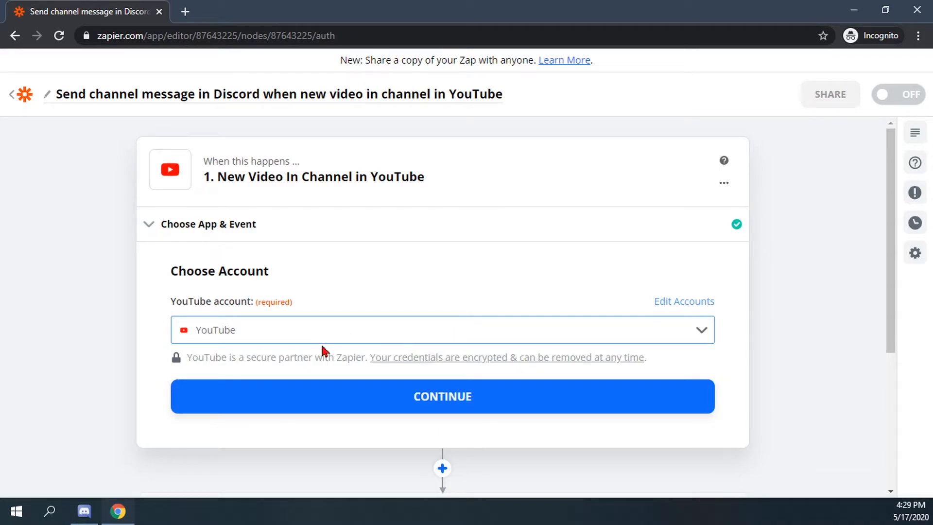
click(421, 400)
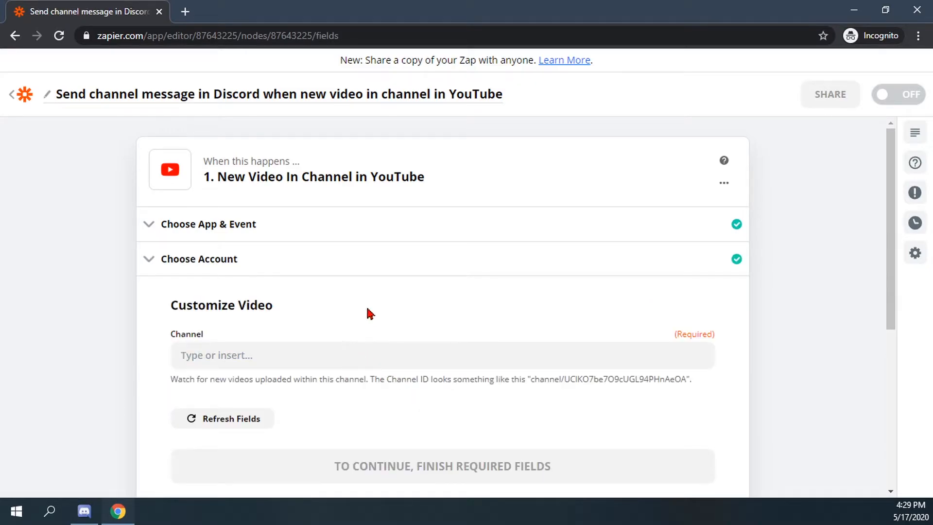
Compare the example channel ID format under the Channel field with the address of the How To Al YouTube channel page.
click(280, 290)
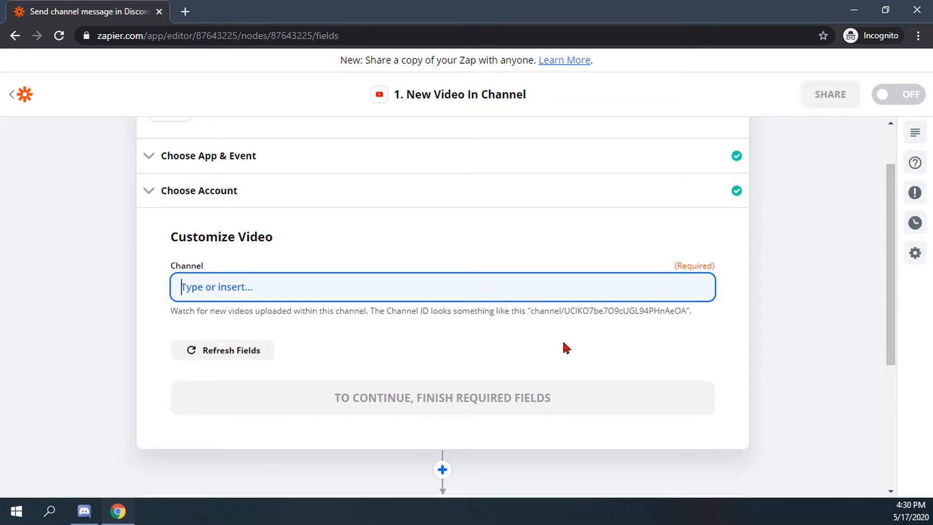
click(595, 347)
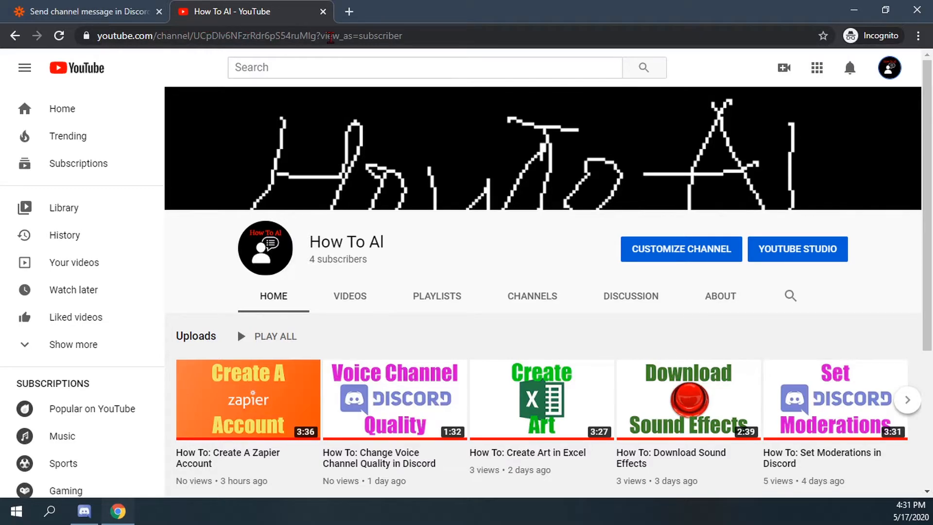
click(99, 9)
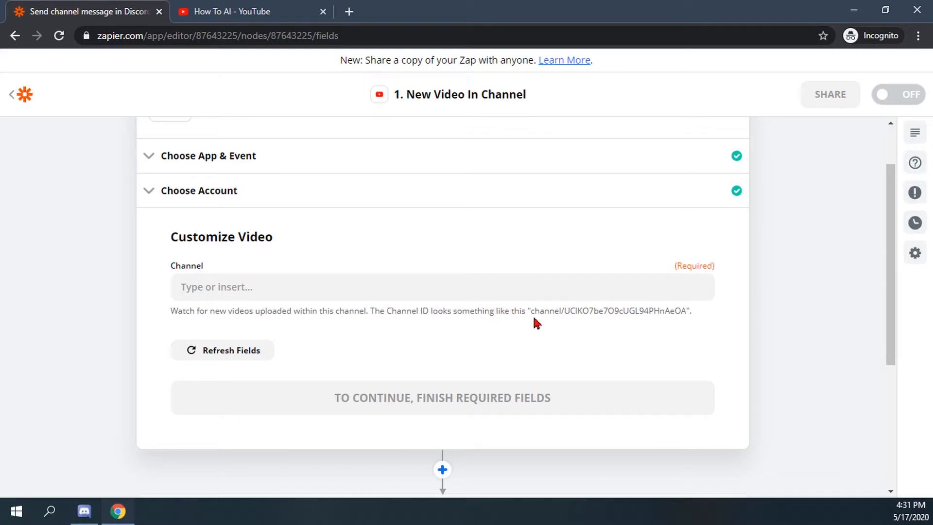
drag(534, 315, 679, 315)
click(686, 316)
Copy the "channel/" ID portion of the YouTube channel page's URL into the trigger's Channel field and continue.
click(241, 20)
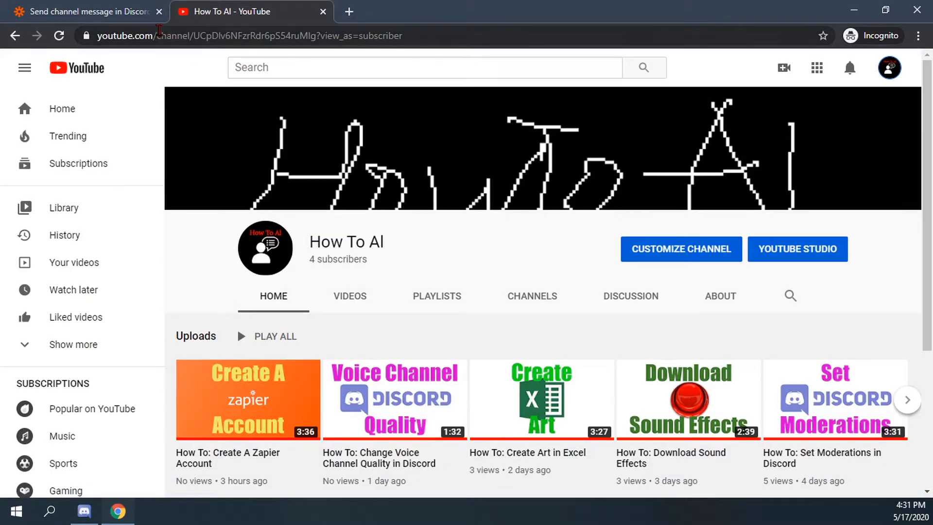
drag(157, 34, 317, 38)
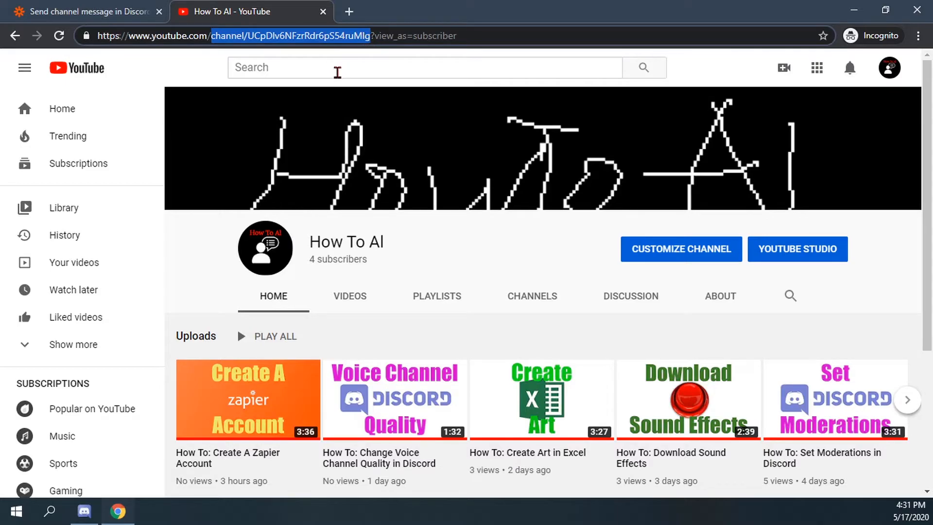
right_click(317, 39)
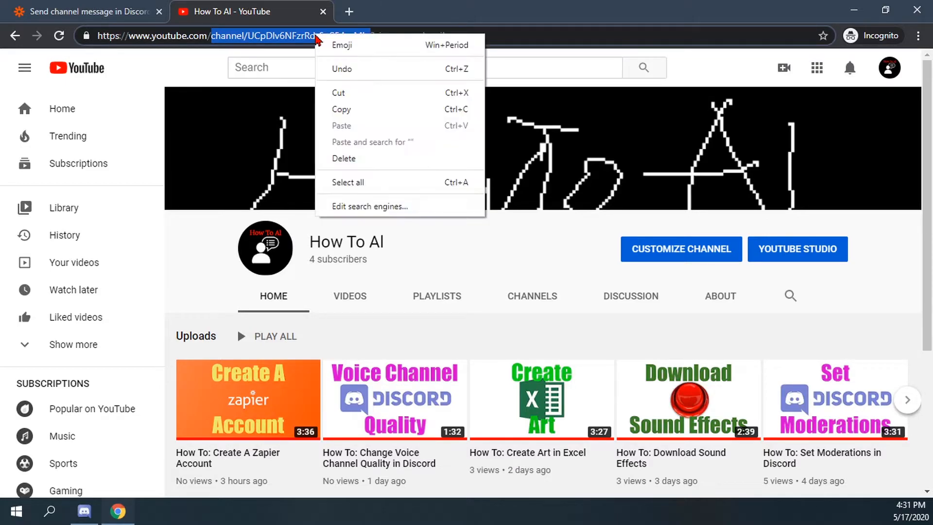
click(346, 109)
click(133, 6)
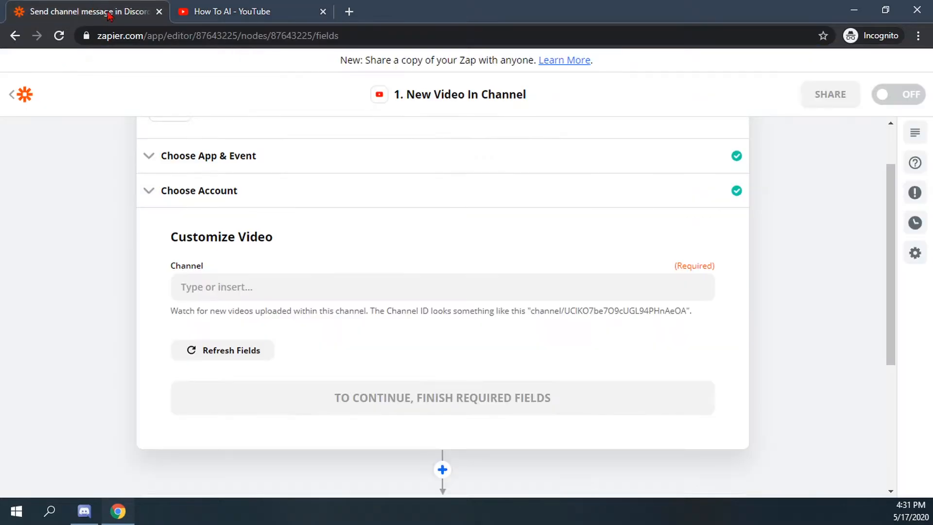
click(295, 293)
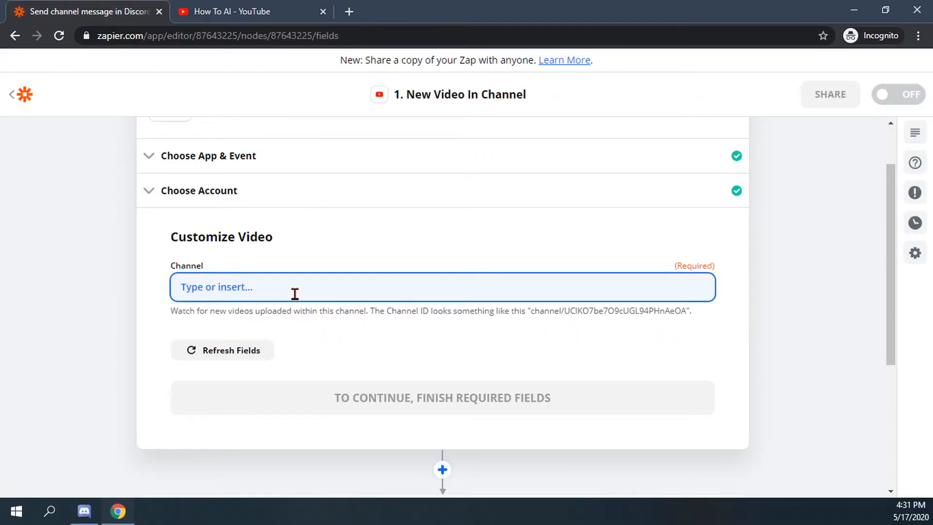
key(ctrl+v)
click(365, 335)
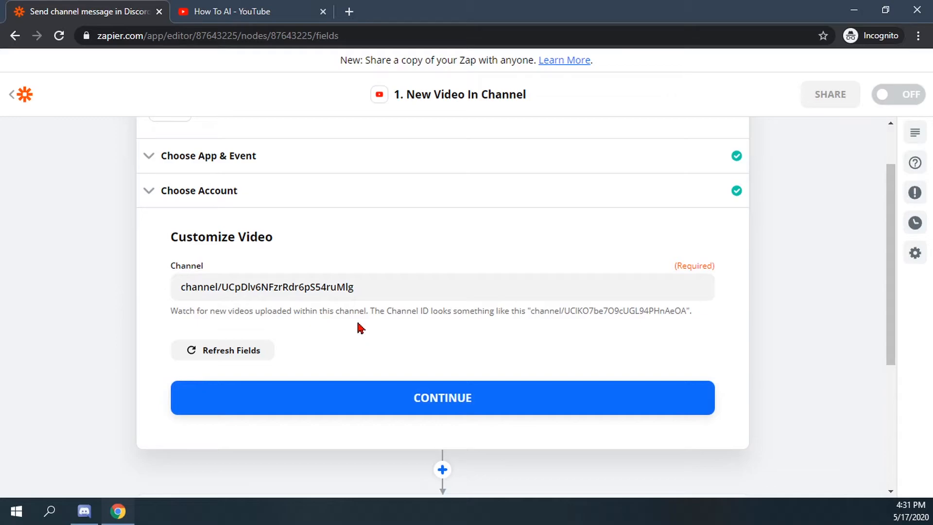
click(386, 394)
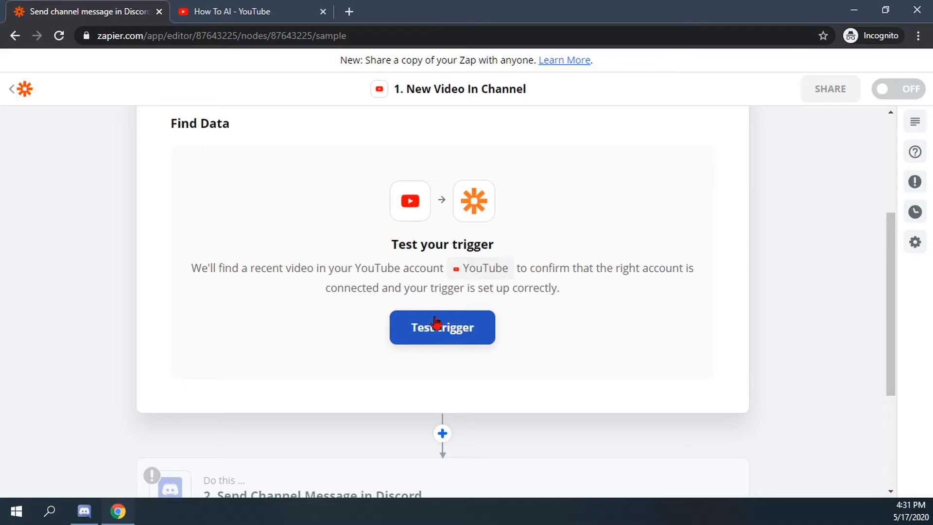
Test the YouTube trigger and review the title and description of the returned sample video.
click(450, 330)
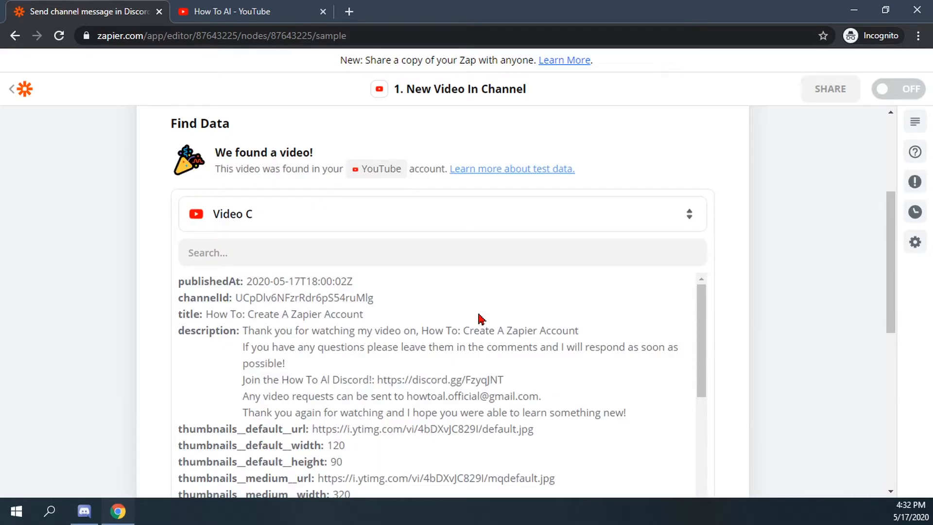
scroll(282, 287, down, 1)
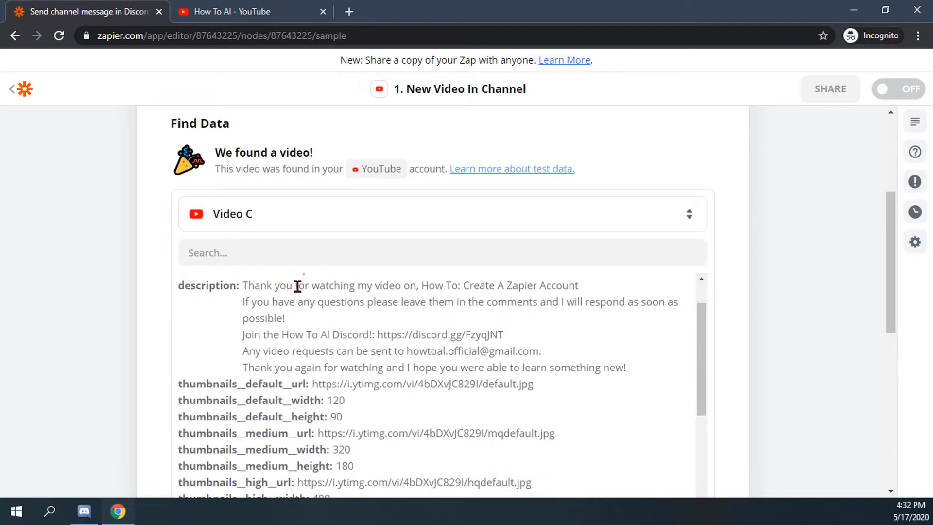
scroll(302, 298, up, 1)
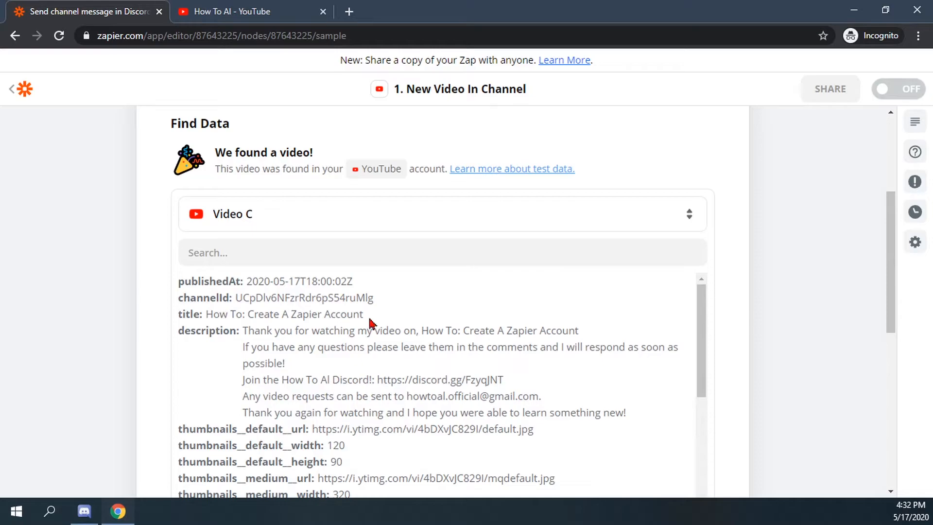
Check the sample video's data against the latest upload on the YouTube channel page, and accept the trigger test data.
click(232, 15)
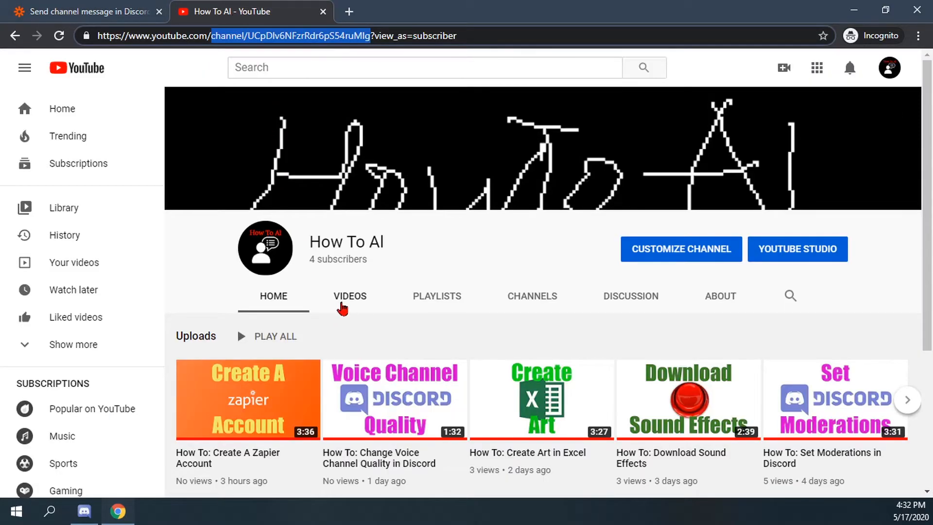
scroll(342, 309, down, 1)
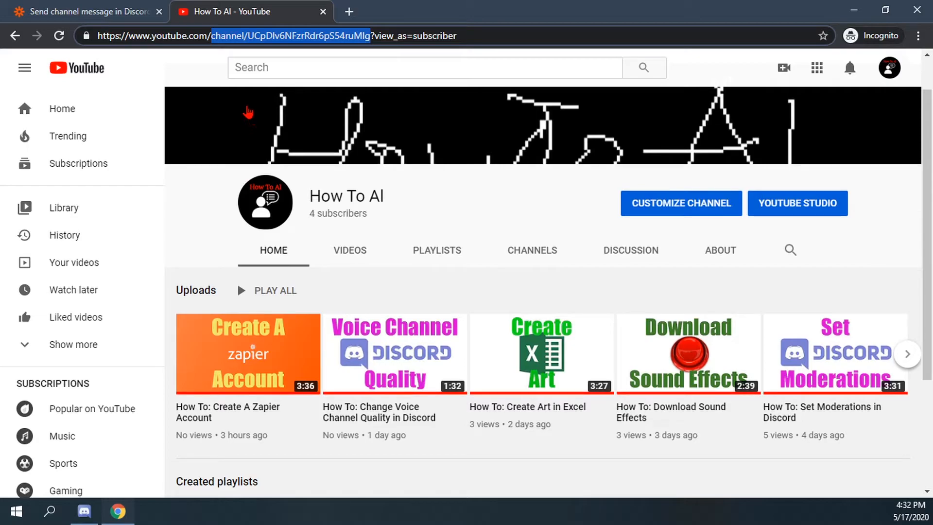
click(128, 8)
scroll(318, 300, down, 2)
scroll(318, 301, up, 1)
scroll(311, 323, down, 3)
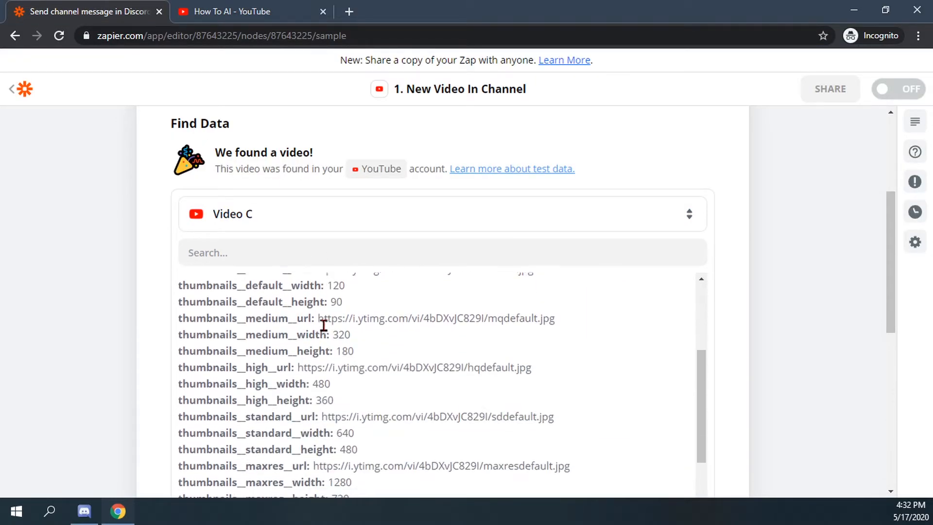
scroll(323, 325, down, 5)
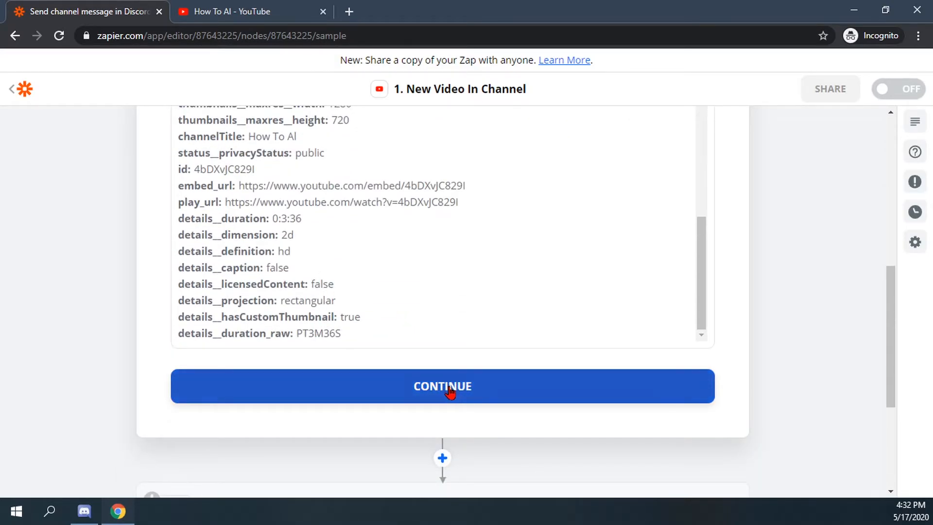
click(451, 392)
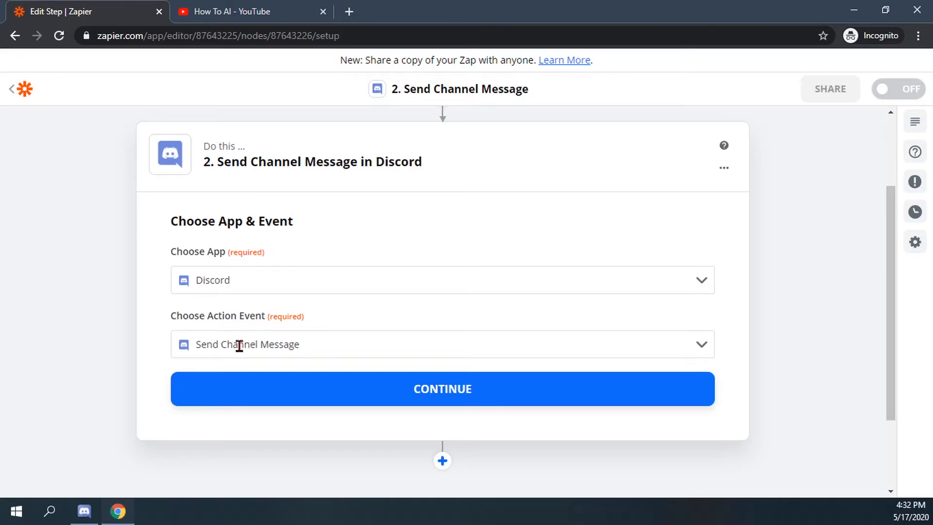
Accept Send Channel Message in Discord as the action and select the Discord HowToAl #2 account.
click(423, 392)
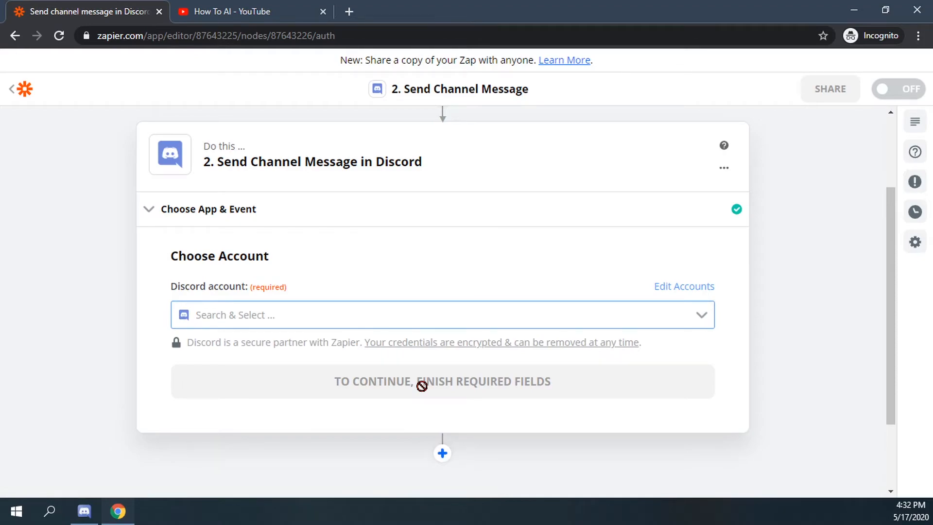
click(703, 319)
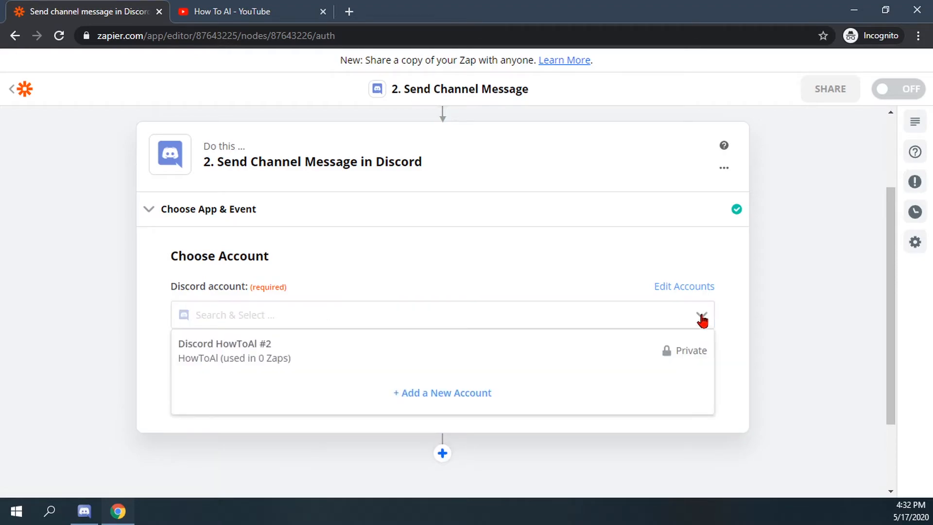
click(432, 361)
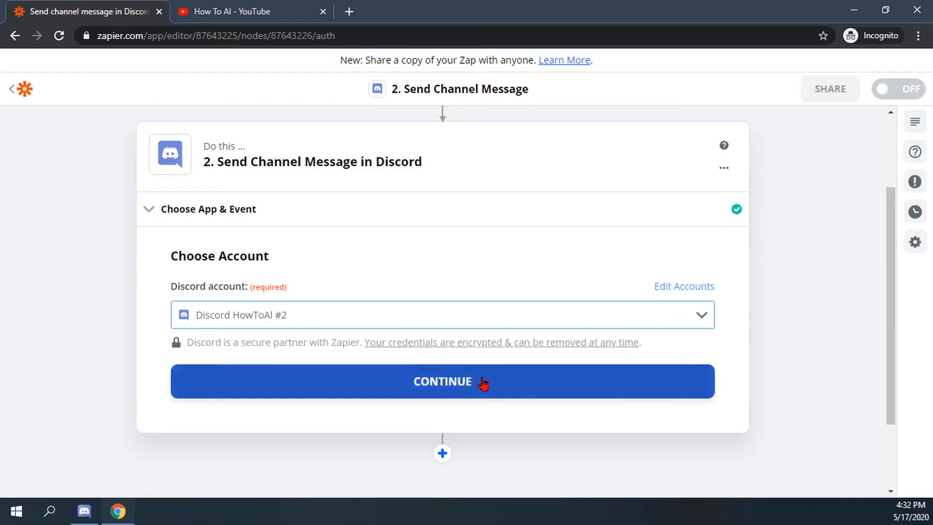
Confirm the Discord HowToAl #2 account and set the message's channel to new_videos.
click(448, 391)
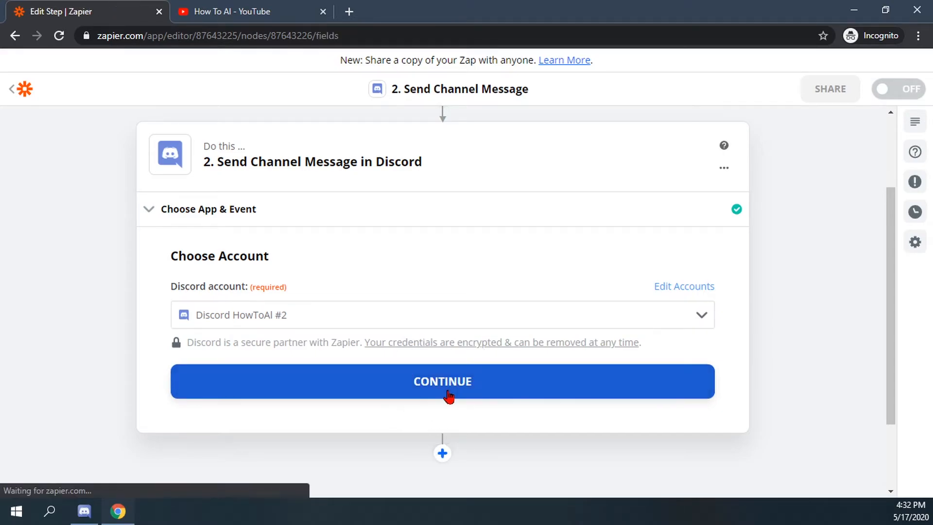
scroll(421, 380, down, 1)
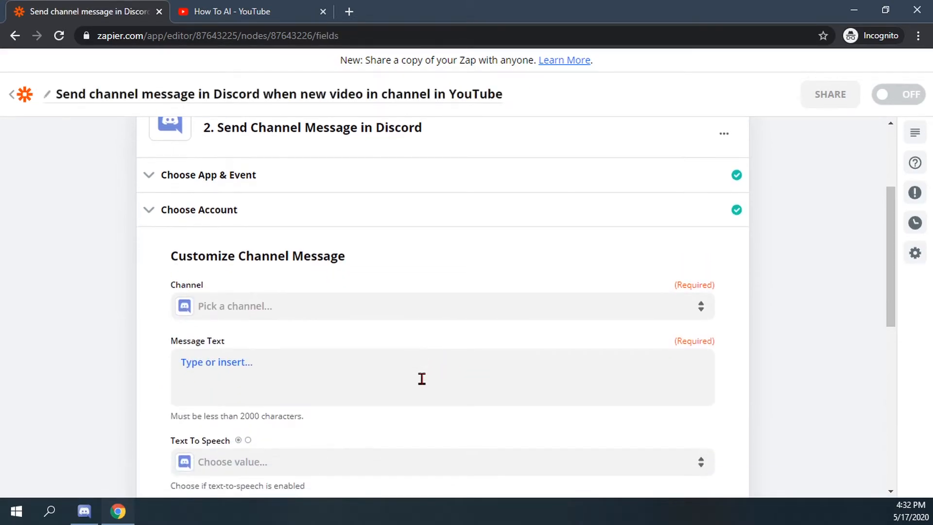
click(625, 317)
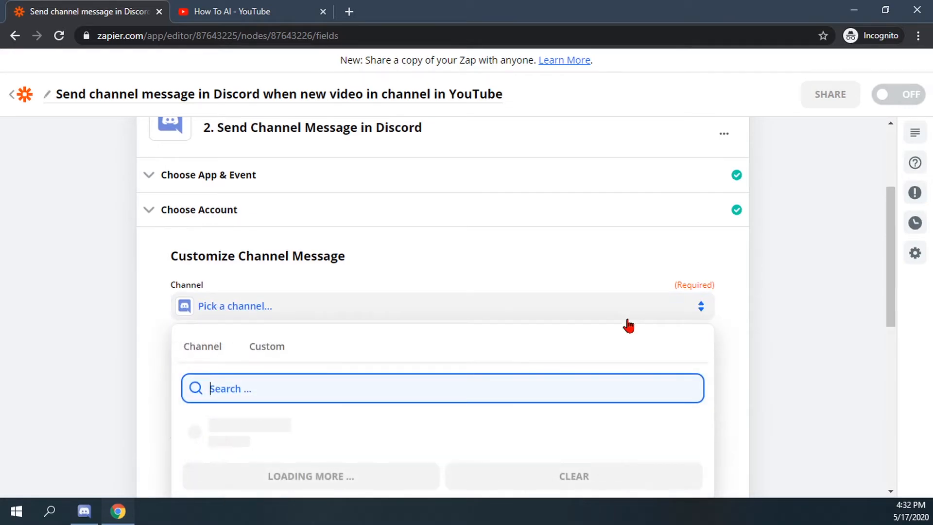
scroll(437, 408, down, 2)
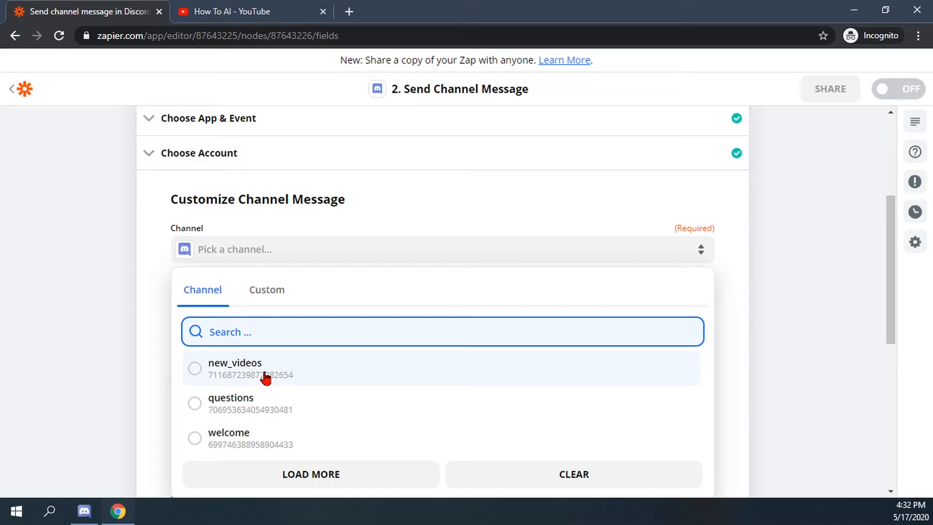
click(265, 379)
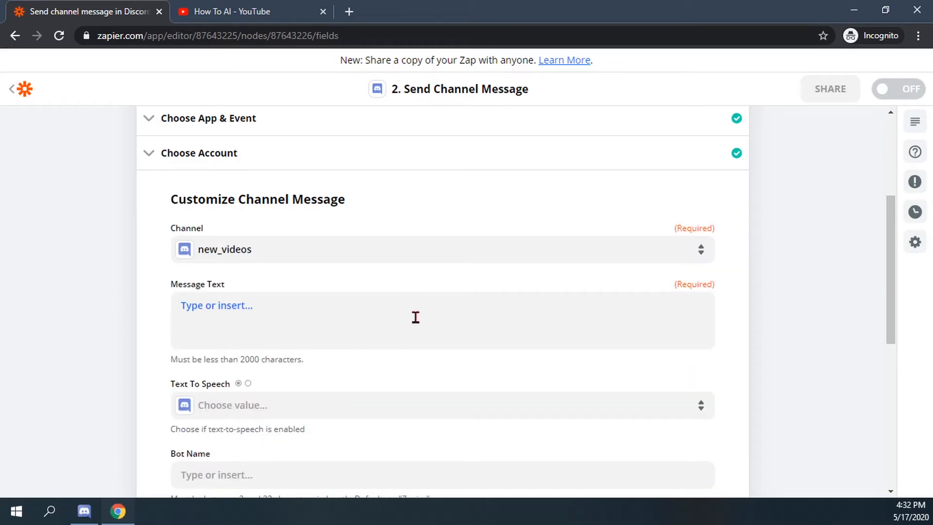
Fill the Message Text with the YouTube trigger's Title and Youtube.com URL fields, and continue to the test stage.
click(444, 316)
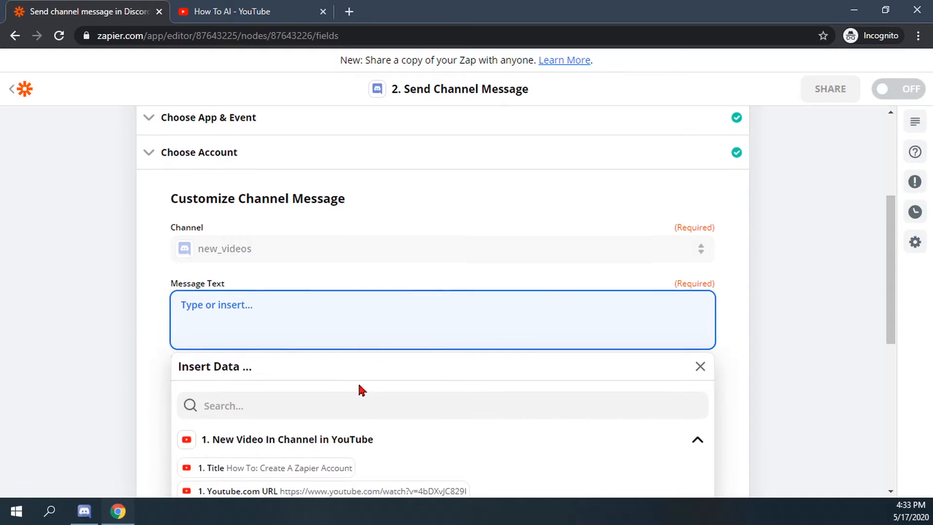
scroll(359, 384, down, 1)
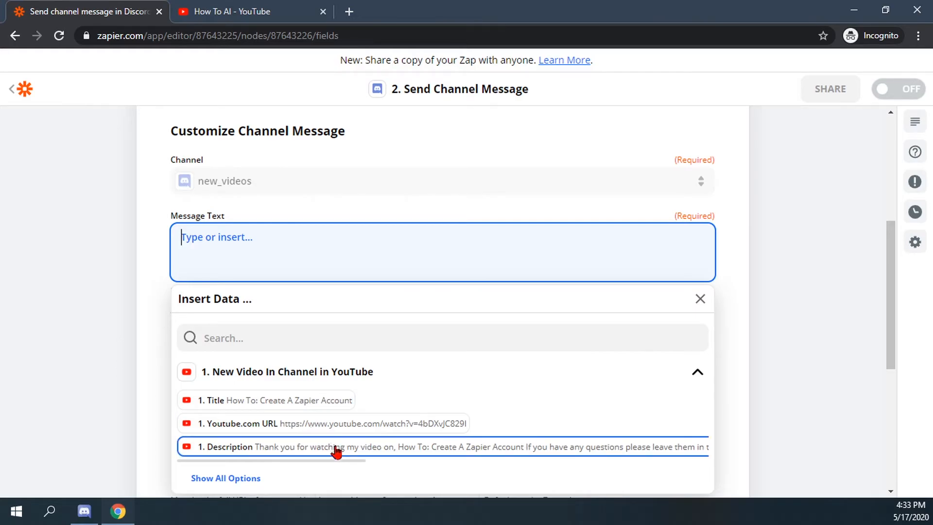
click(311, 400)
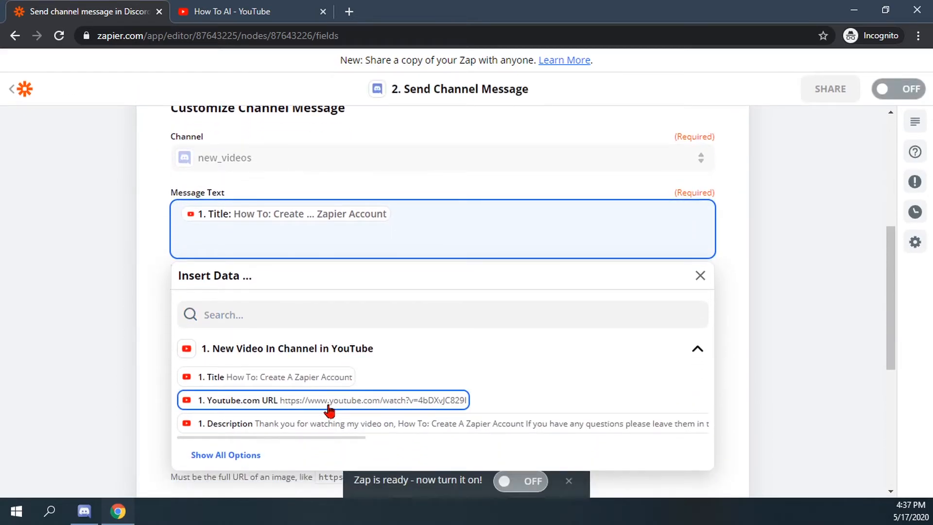
click(329, 403)
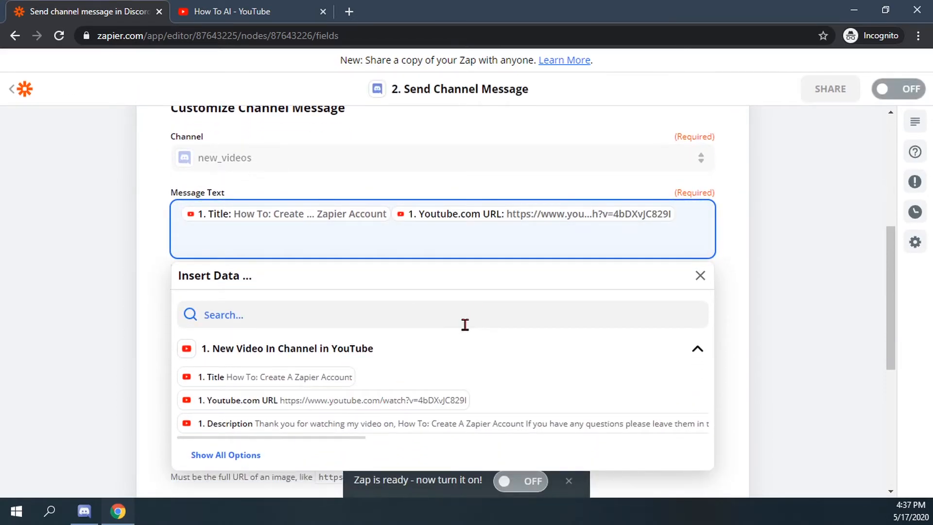
click(783, 317)
scroll(411, 371, down, 4)
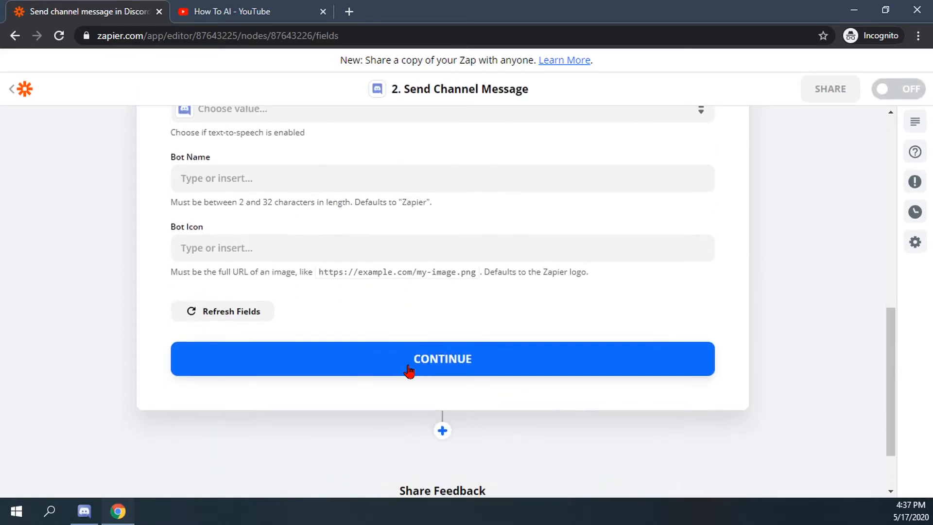
click(411, 369)
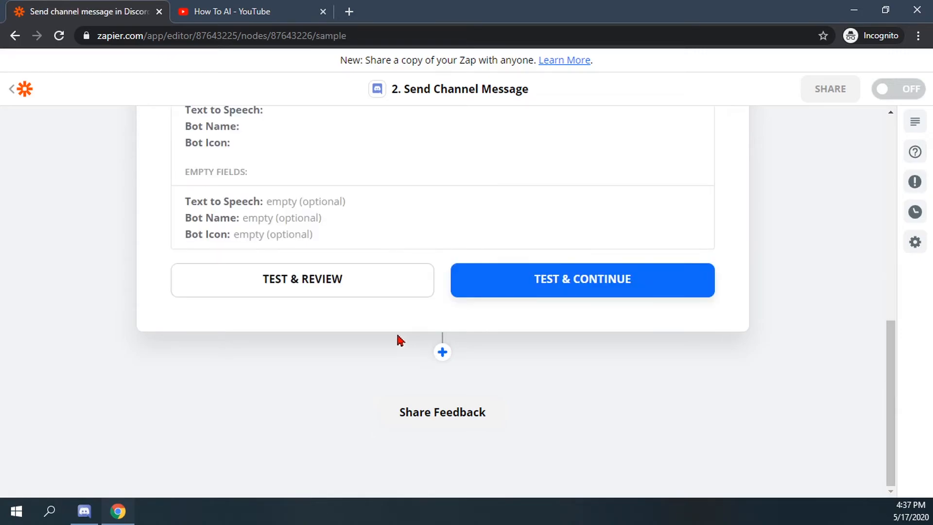
Test the Discord action by sending a sample channel message, and review the returned data.
click(344, 289)
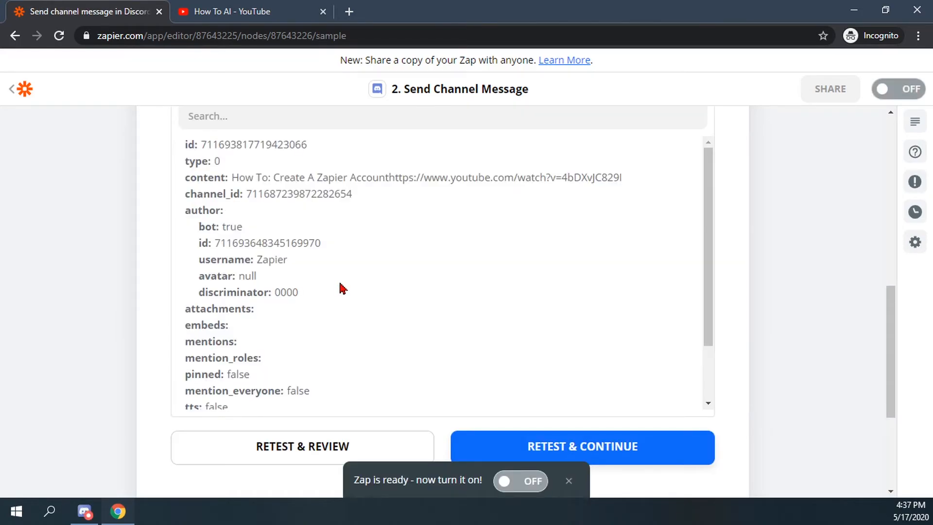
scroll(374, 318, up, 3)
scroll(372, 323, down, 2)
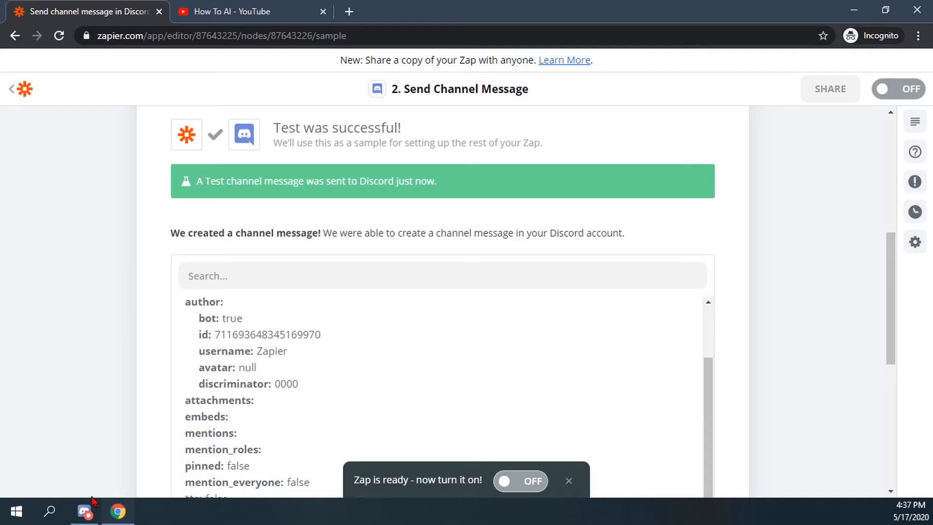
Switch to Discord, verify the test message's YouTube link in new_videos by opening it, and return to the Zap editor.
click(85, 511)
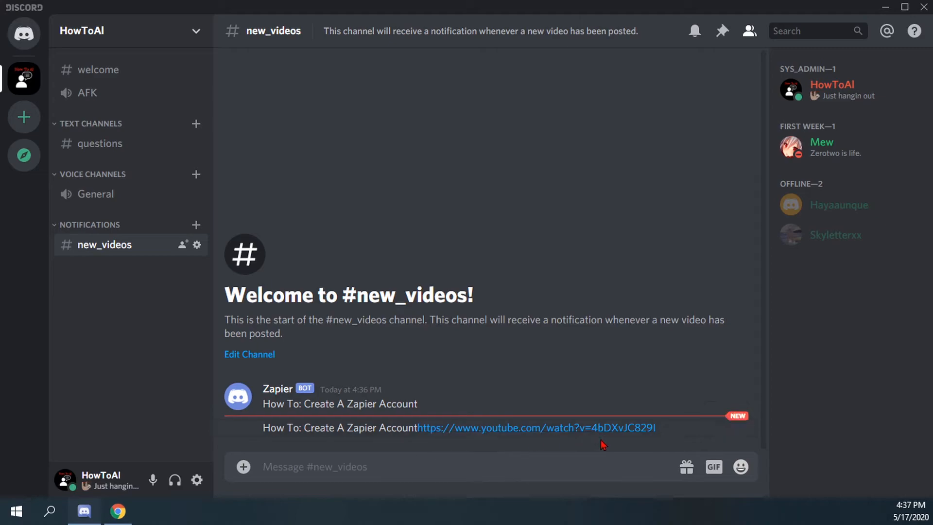
click(581, 428)
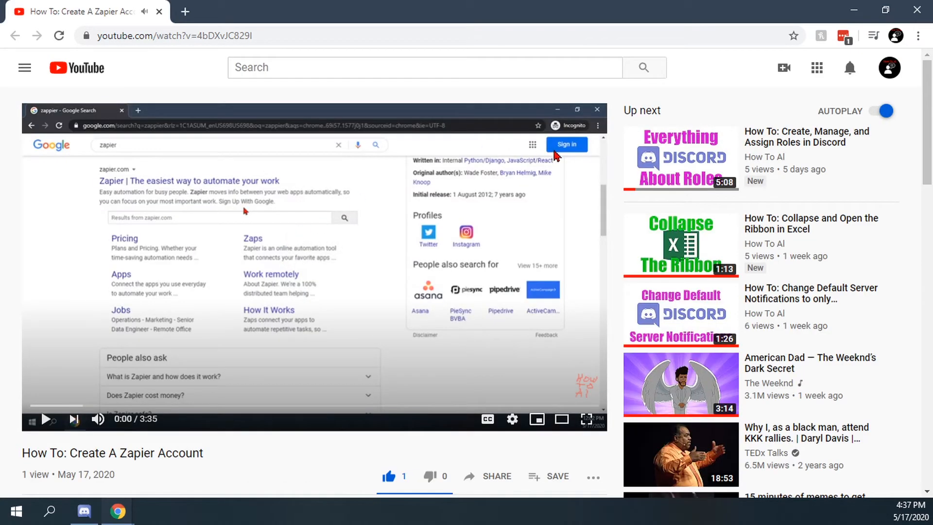
click(917, 9)
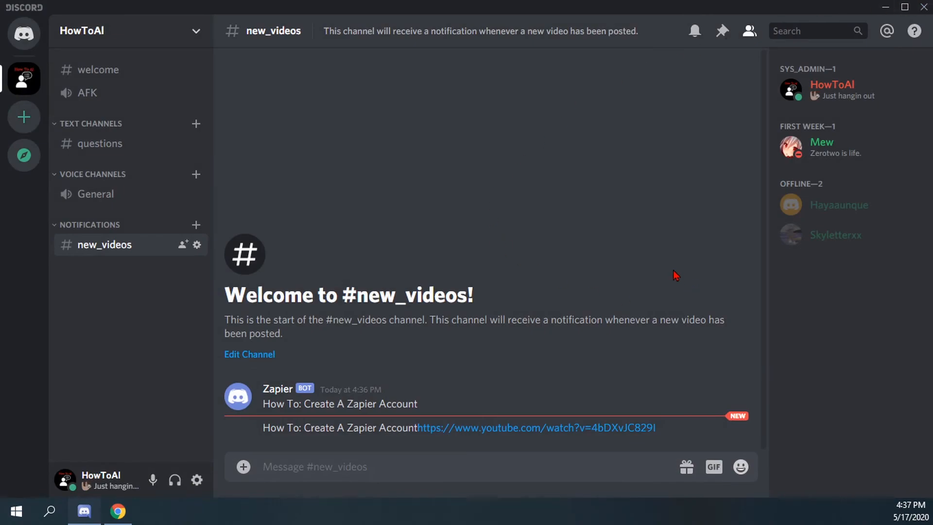
click(118, 511)
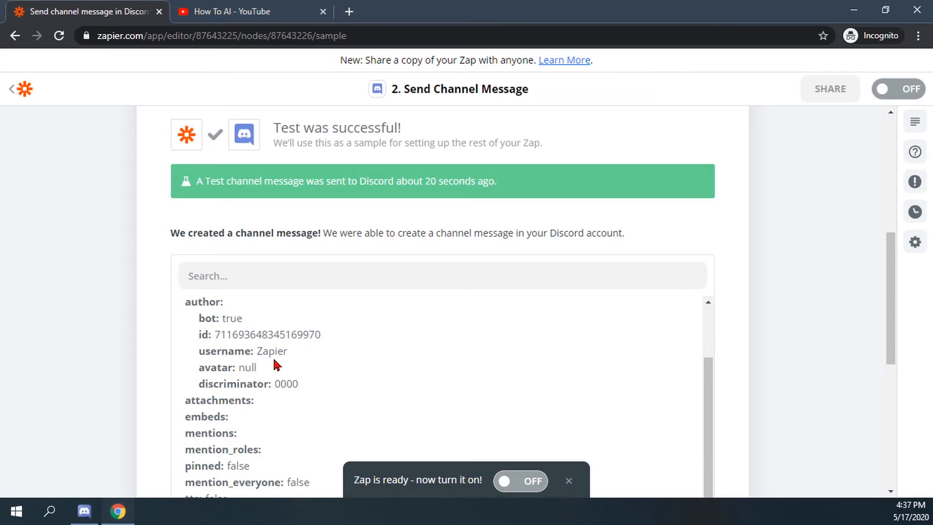
Retest the Send Channel Message action and check the new_videos channel in Discord for the repeated test message.
scroll(275, 367, up, 5)
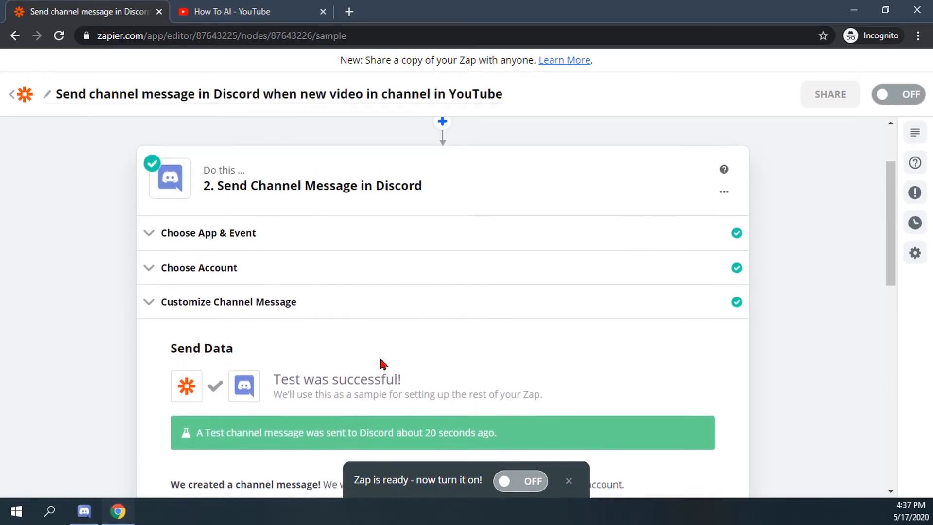
scroll(521, 444, down, 10)
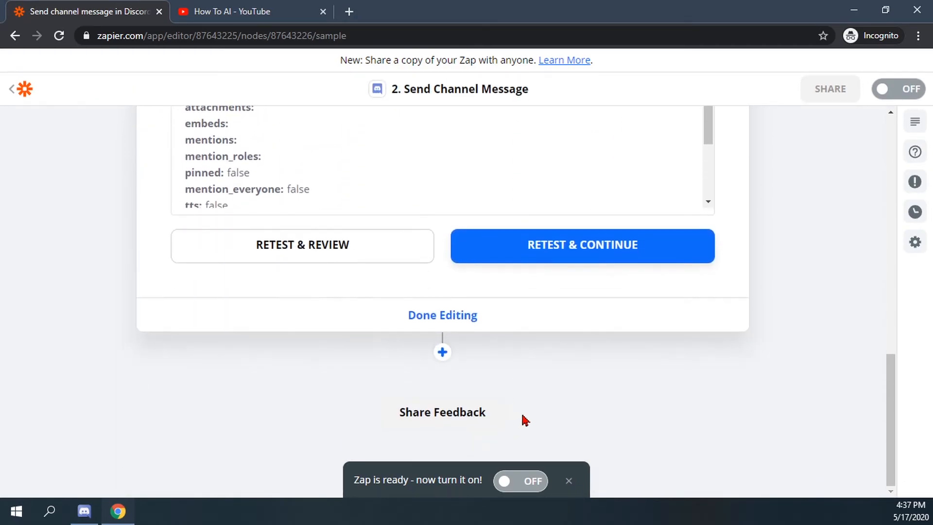
scroll(524, 421, up, 2)
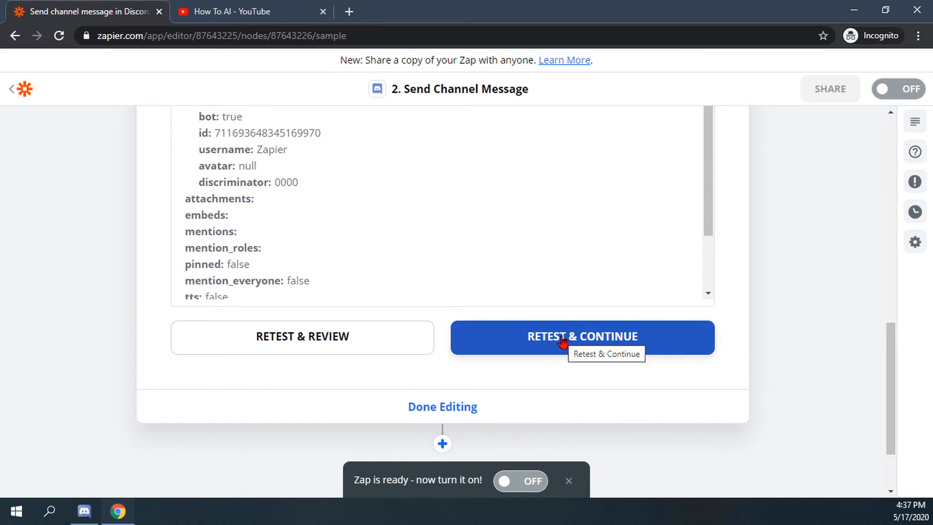
click(529, 350)
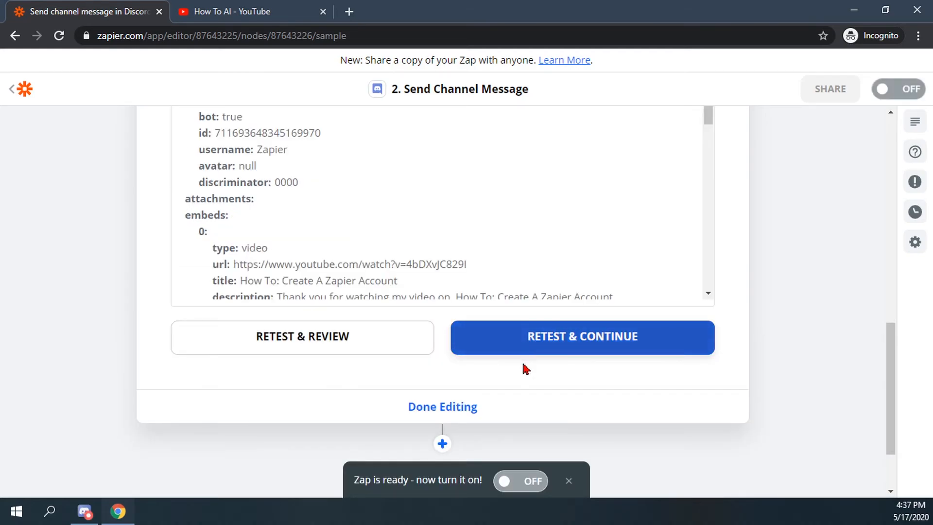
scroll(408, 428, up, 5)
scroll(414, 424, down, 3)
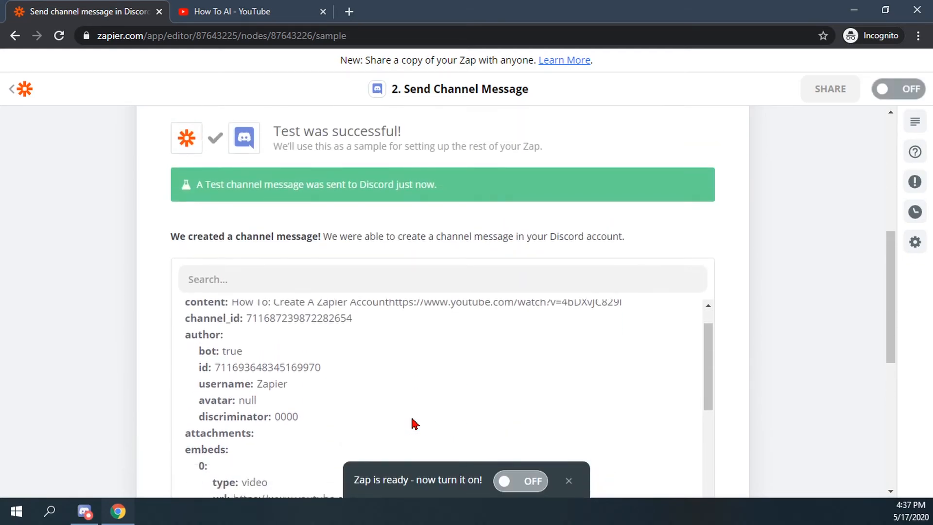
click(132, 513)
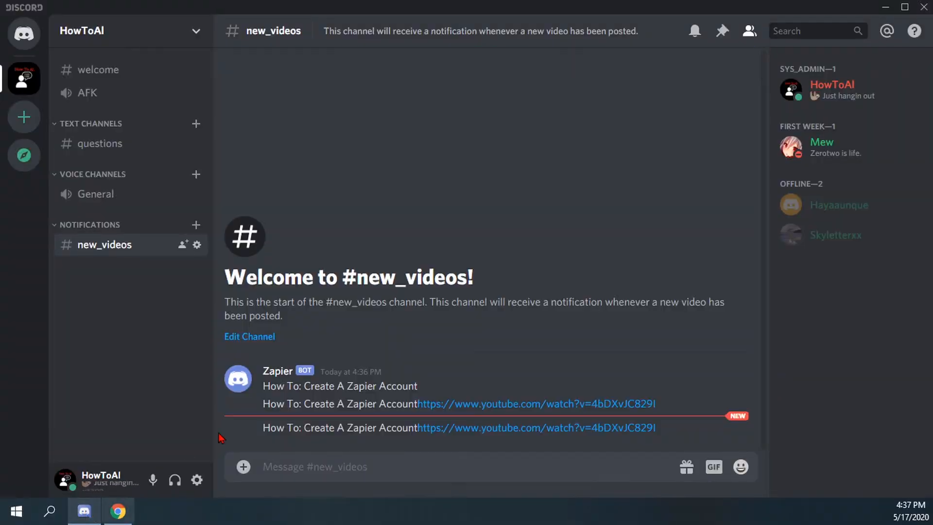
click(117, 510)
Turn the Zap on and finish editing the Send Channel Message step.
scroll(486, 384, down, 10)
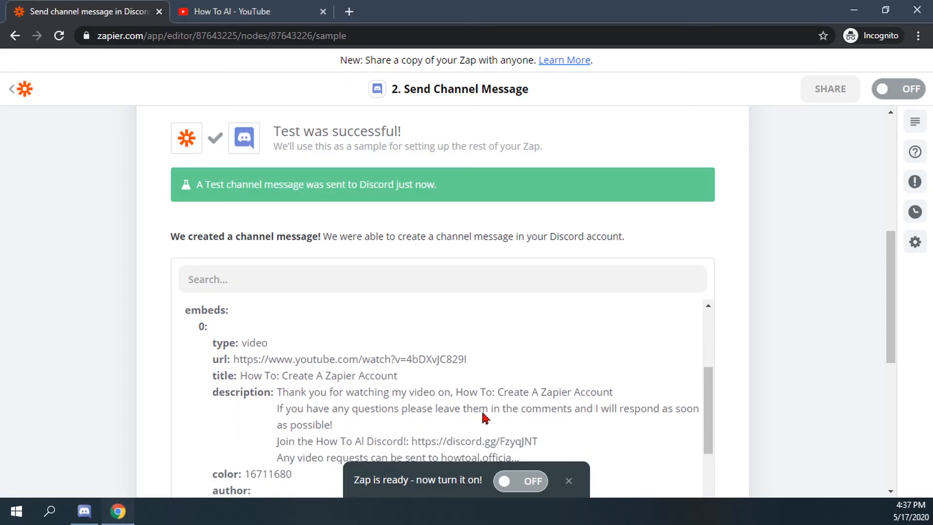
click(507, 480)
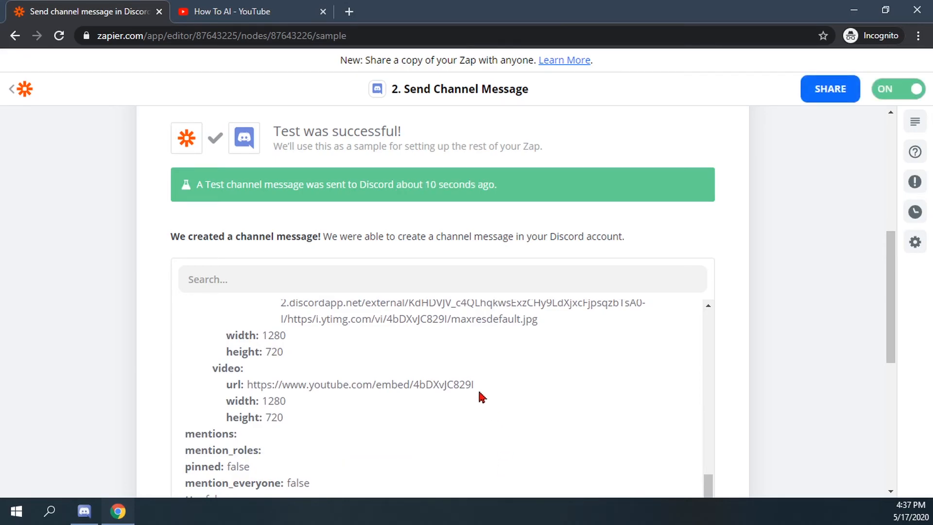
scroll(492, 411, down, 6)
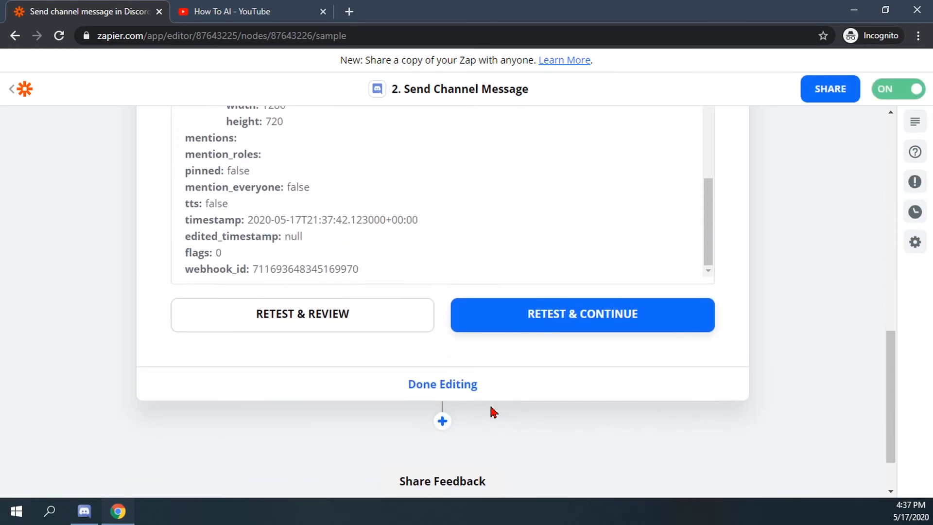
click(455, 385)
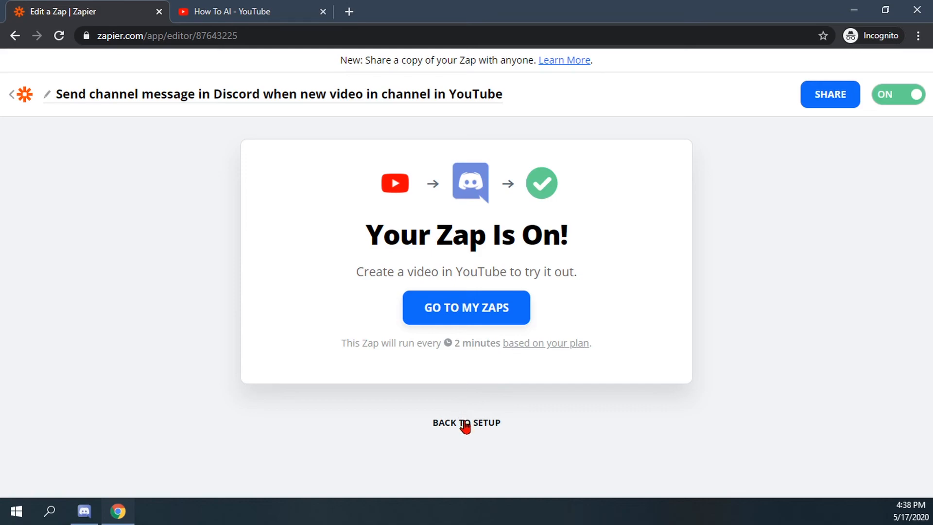
Open the list of Zaps, and look over the new_videos channel in Discord before returning to the list.
click(477, 309)
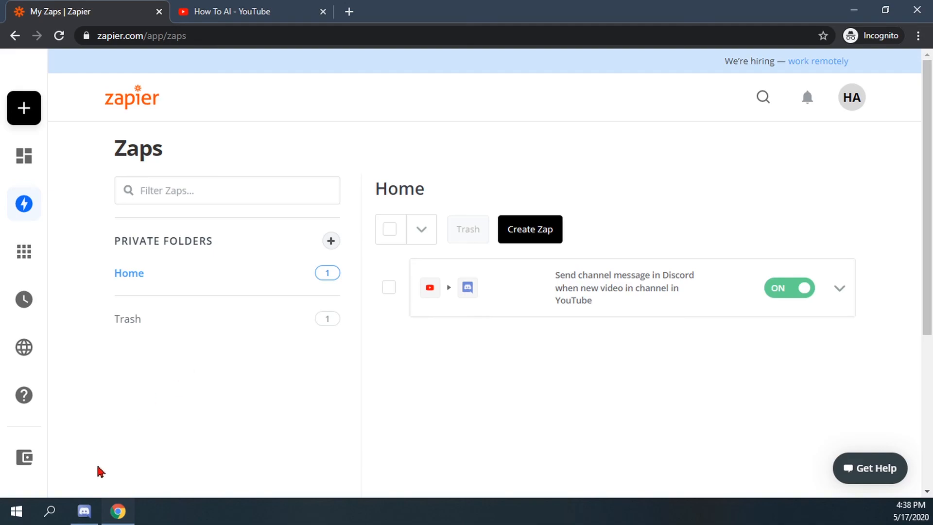
click(84, 511)
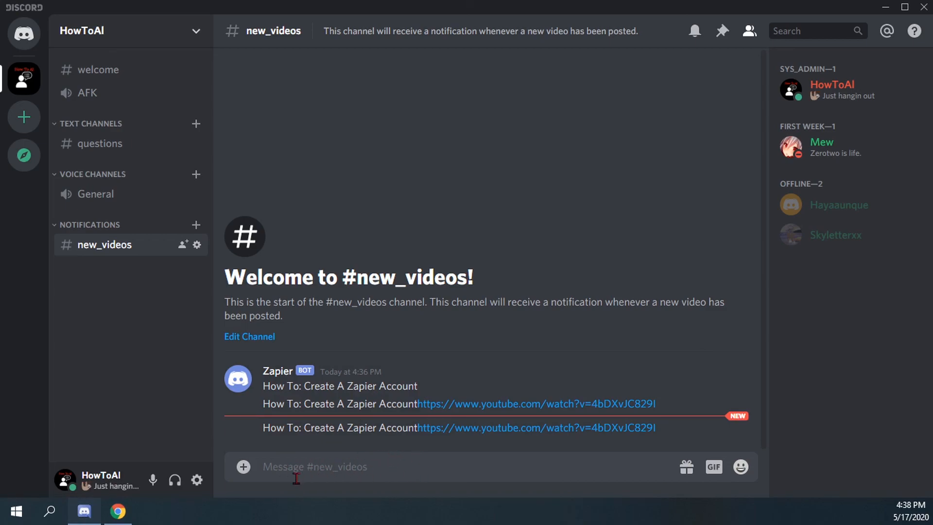
click(117, 510)
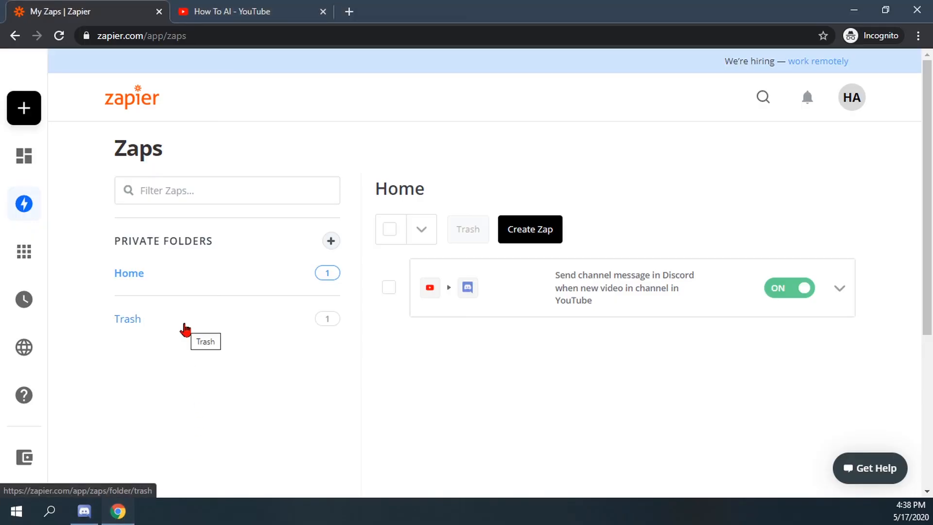